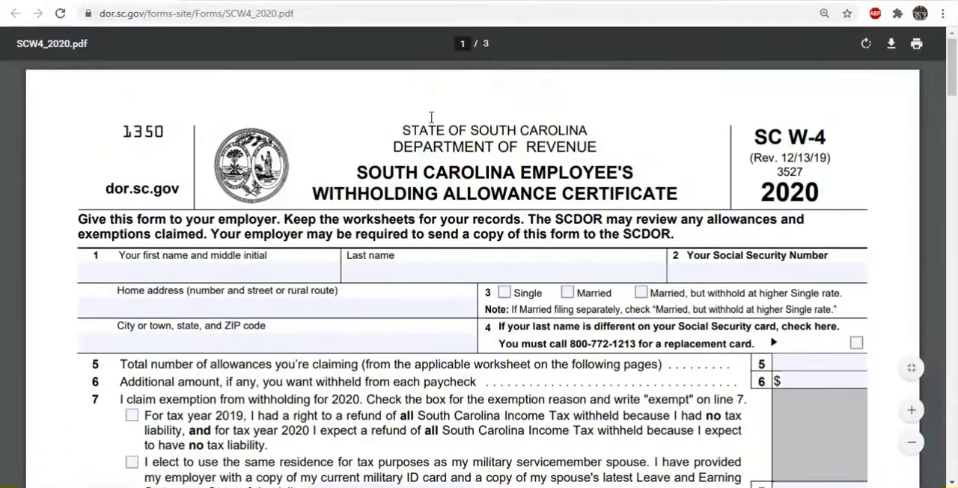
- Try the Single, Married, and Married but withhold at higher Single rate boxes on line 3, clearing each one again
scroll(452, 150, "down", 2)
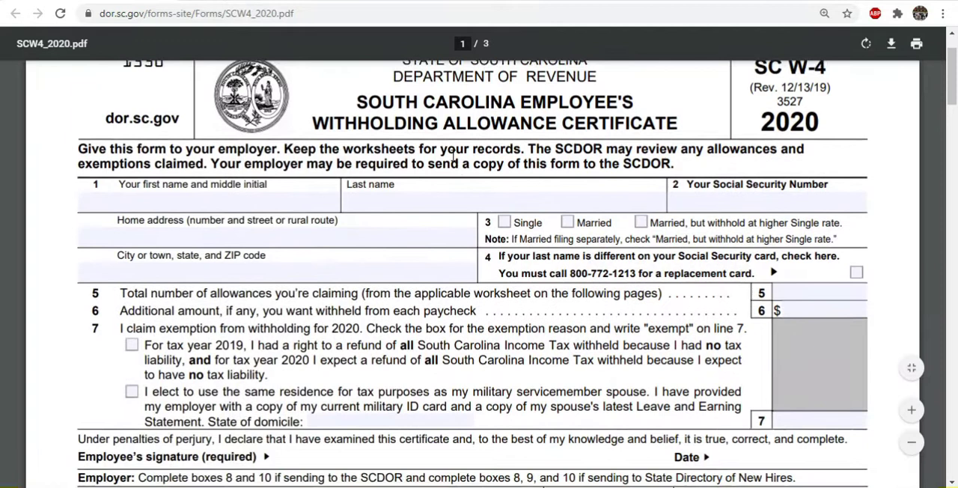
left_click(504, 153)
left_click(567, 153)
left_click(640, 152)
left_click(567, 155)
left_click(641, 155)
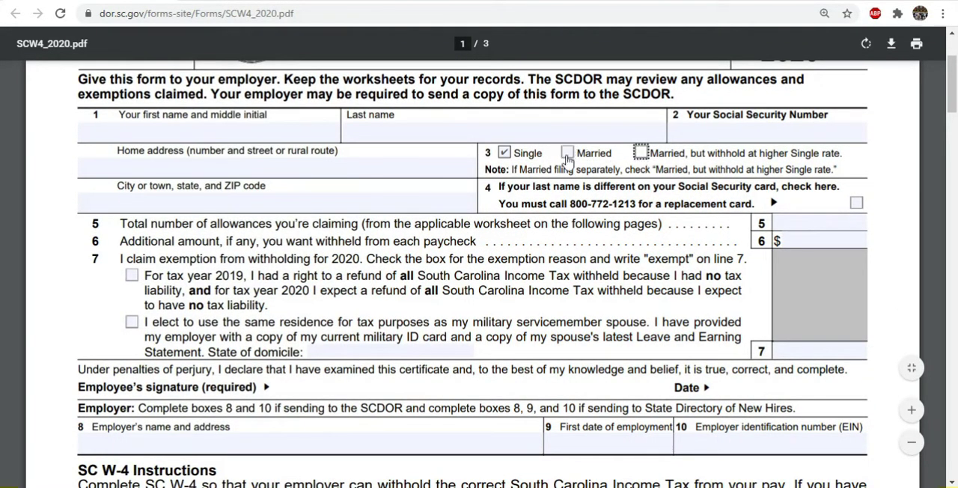
left_click(505, 154)
- Review line 5, the total number of allowances, along with the SC W-4 form's instructions for employees and employers
left_click_drag(123, 224, 709, 228)
scroll(799, 233, "down", 15)
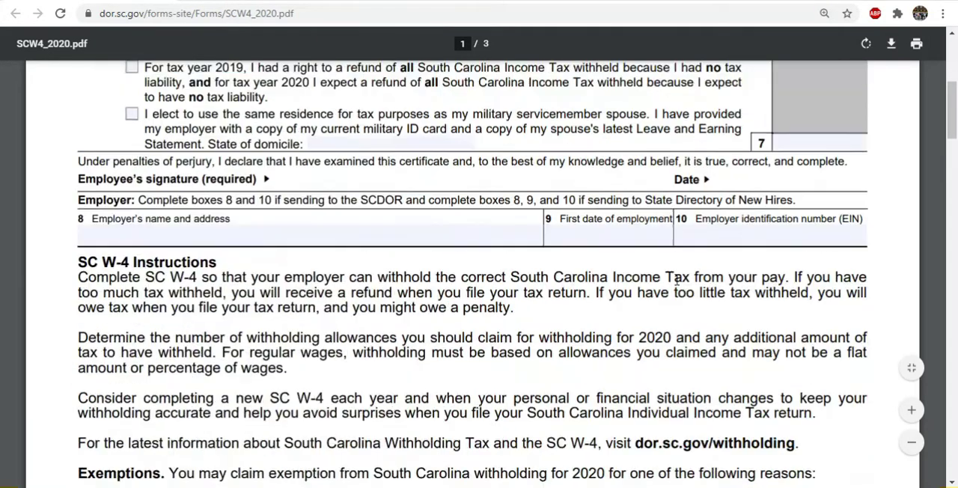
scroll(668, 305, "down", 2)
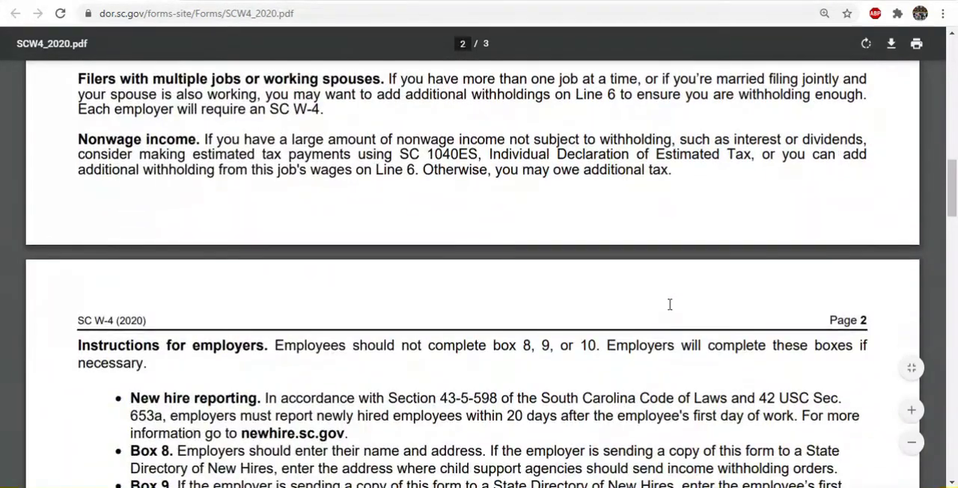
scroll(668, 303, "down", 3)
scroll(640, 292, "down", 5)
scroll(640, 292, "up", 10)
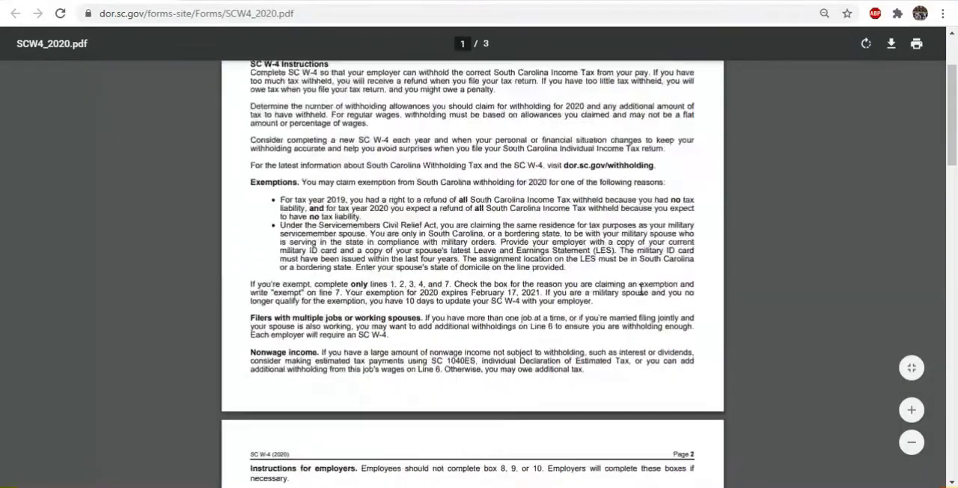
scroll(758, 235, "up", 3)
left_click(778, 203)
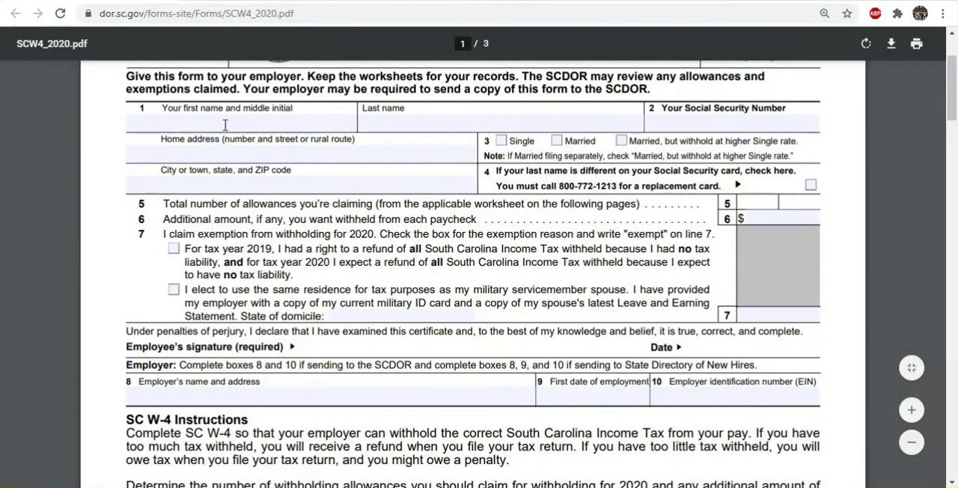
- Switch to the Excel payroll workbook and examine the Form SC W-4 Allowances entries on the Employee Info sheet
left_click_drag(88, 1, 0, 1)
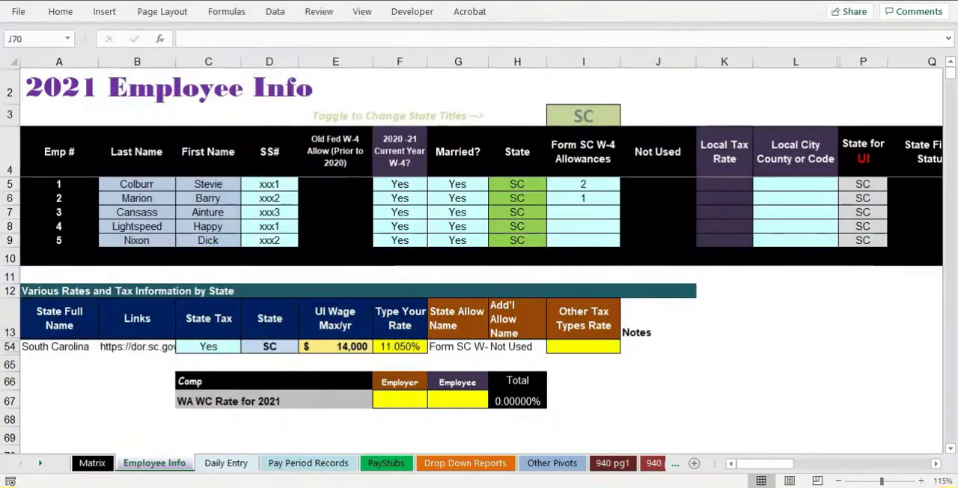
left_click_drag(572, 169, 580, 223)
left_click(580, 216)
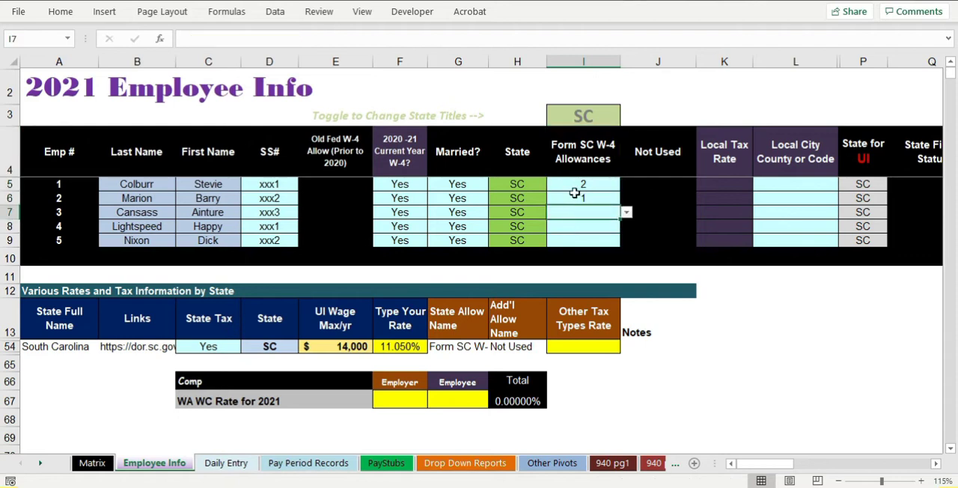
left_click(575, 186)
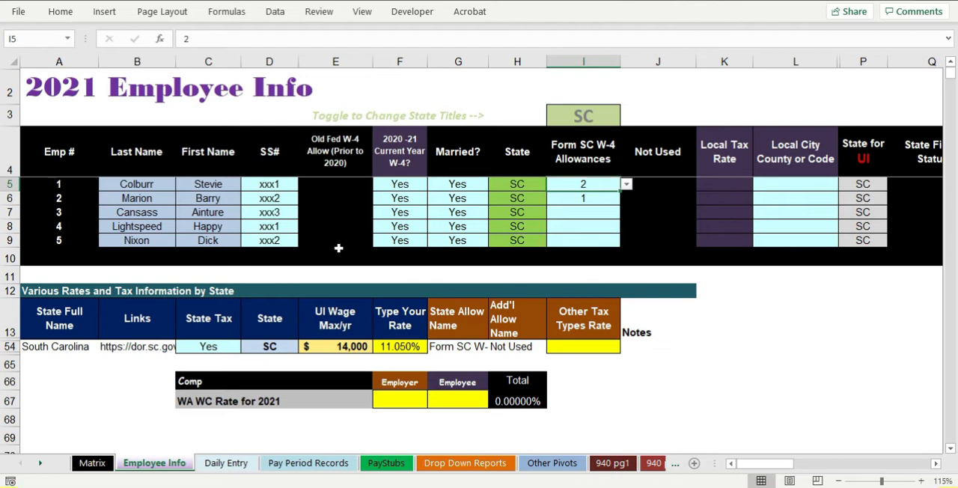
- Open the Pay Period Records sheet, switch to WH1603F_2021.pdf in the browser and review the withholding formula through the Addition Method table
left_click(307, 463)
scroll(411, 266, "up", 1)
left_click_drag(2, 108, 184, 3)
scroll(284, 223, "down", 10)
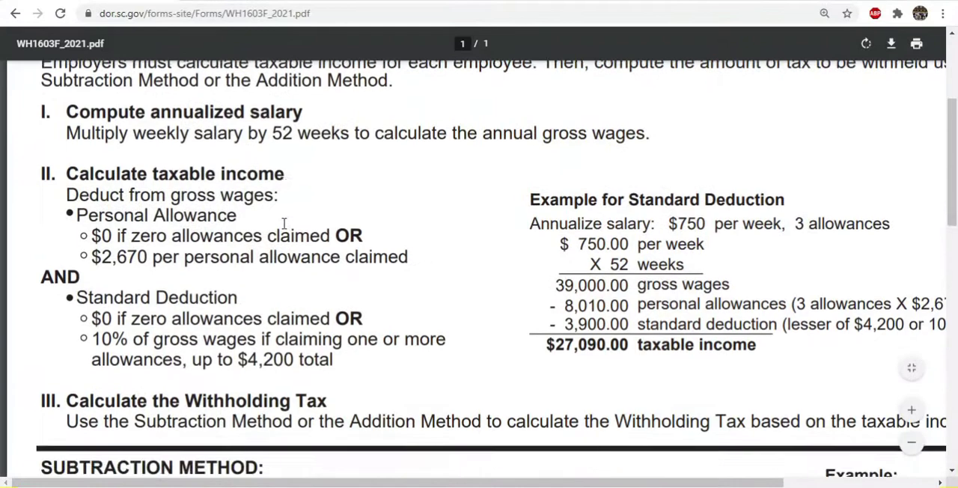
left_click_drag(39, 146, 613, 307)
- Return to the Excel workbook and examine the SC Annualized Wage Base formula in IT4, highlighting its BP4*_PayPeriods portion
left_click_drag(93, 0, 0, 90)
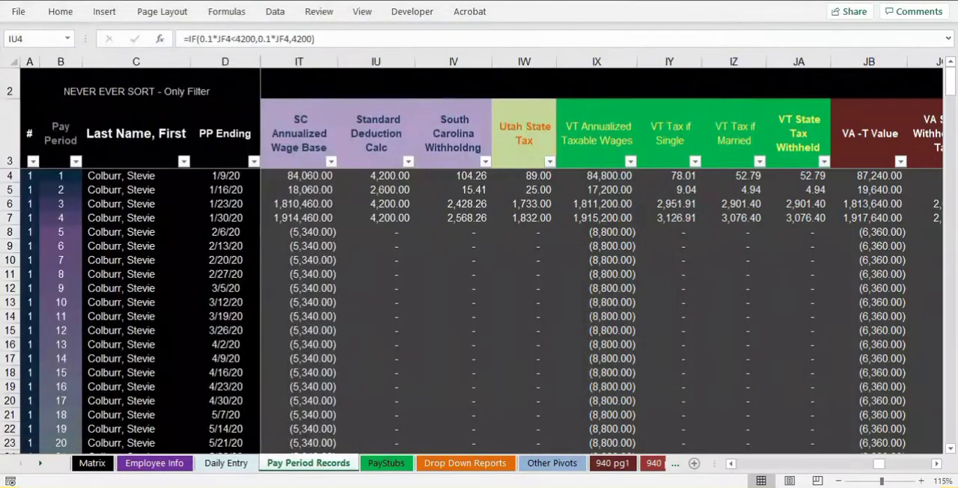
left_click(296, 176)
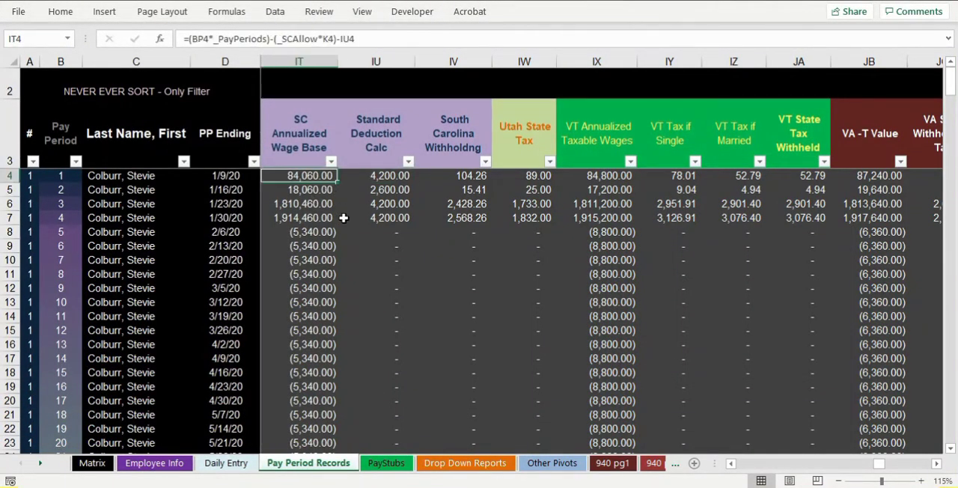
left_click(249, 38)
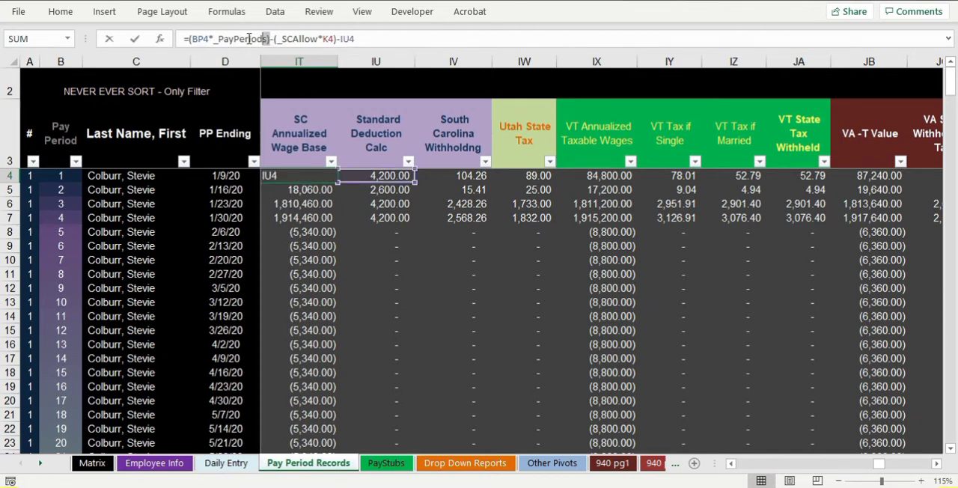
left_click_drag(268, 38, 190, 39)
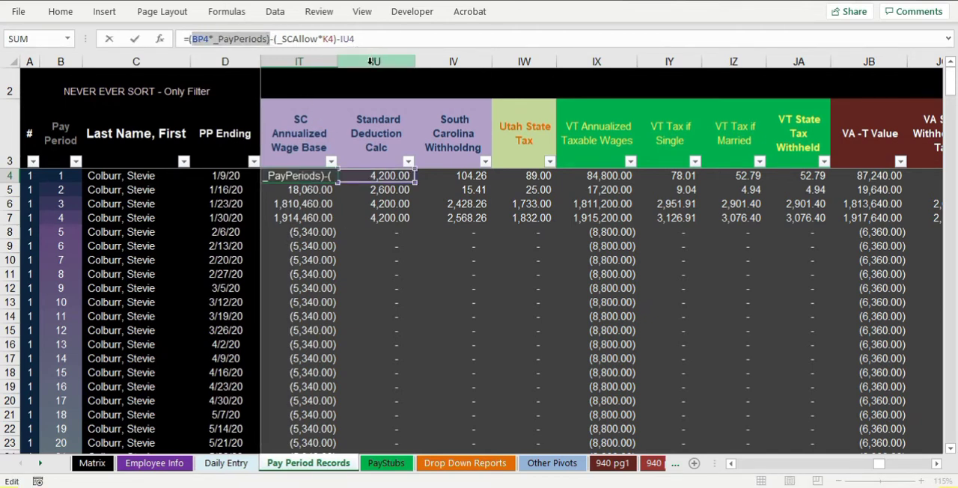
key("Escape")
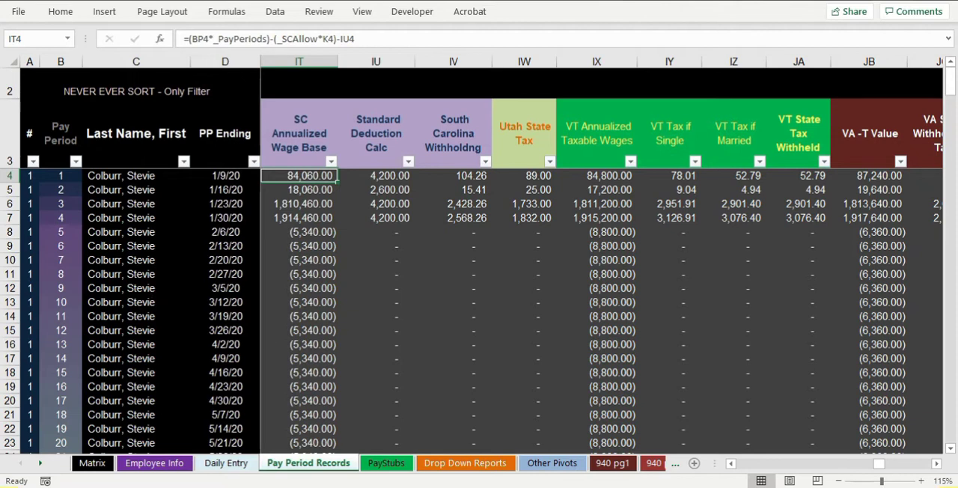
- Look up the South Carolina Annual Allowance Amount on the Matrix sheet
left_click(144, 462)
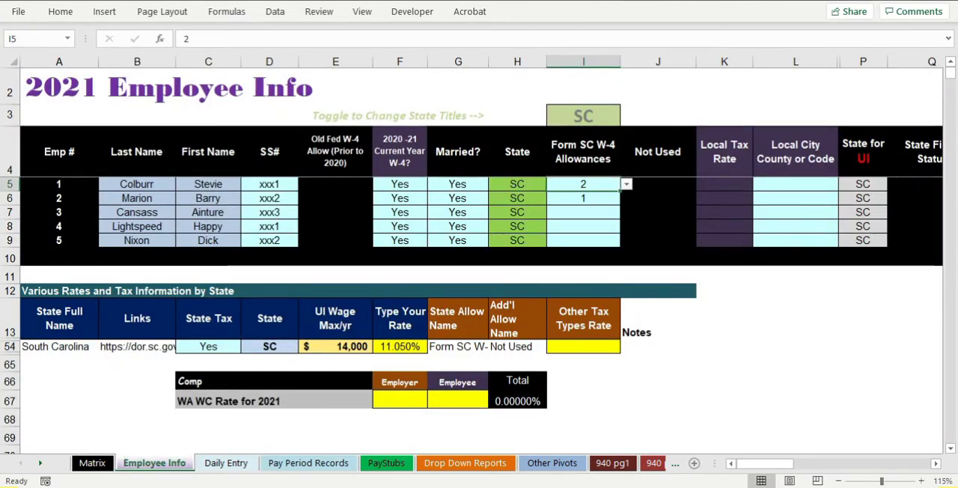
left_click(92, 462)
left_click_drag(378, 266, 645, 267)
left_click(546, 267)
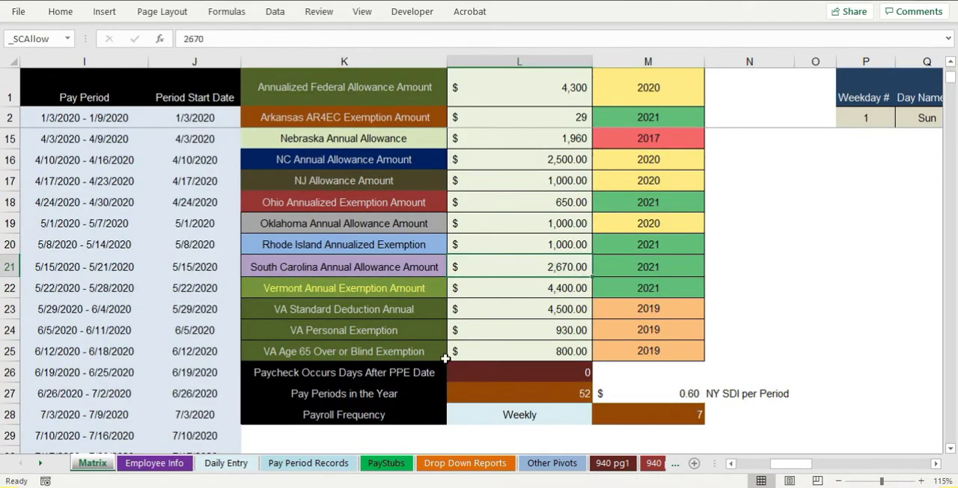
left_click_drag(428, 266, 598, 267)
- Compare the Standard Deduction Calc formula in IU4 of Pay Period Records with the standard deduction rule in WH1603F_2021.pdf
left_click(297, 464)
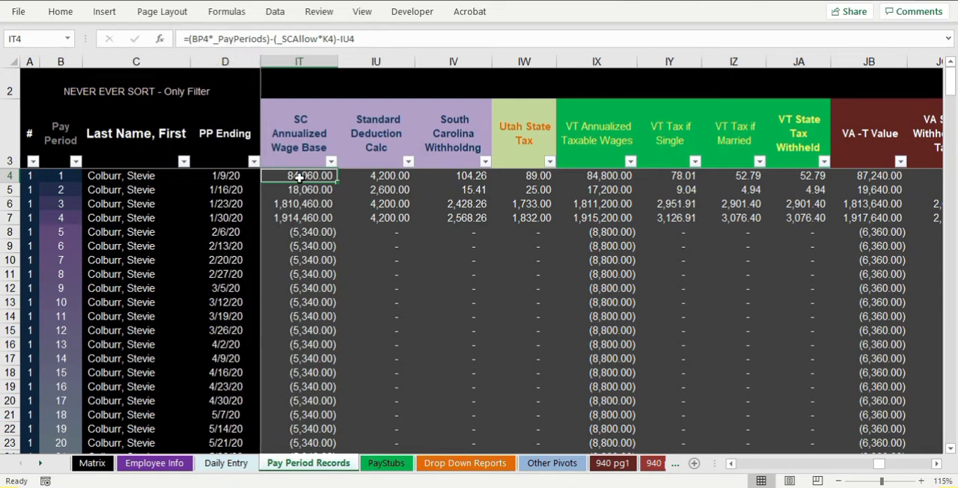
left_click(384, 183)
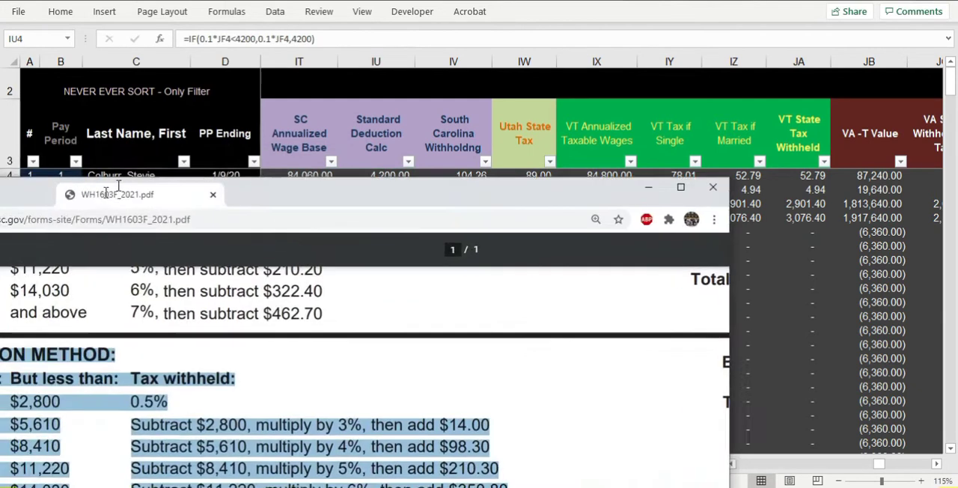
scroll(295, 222, "up", 5)
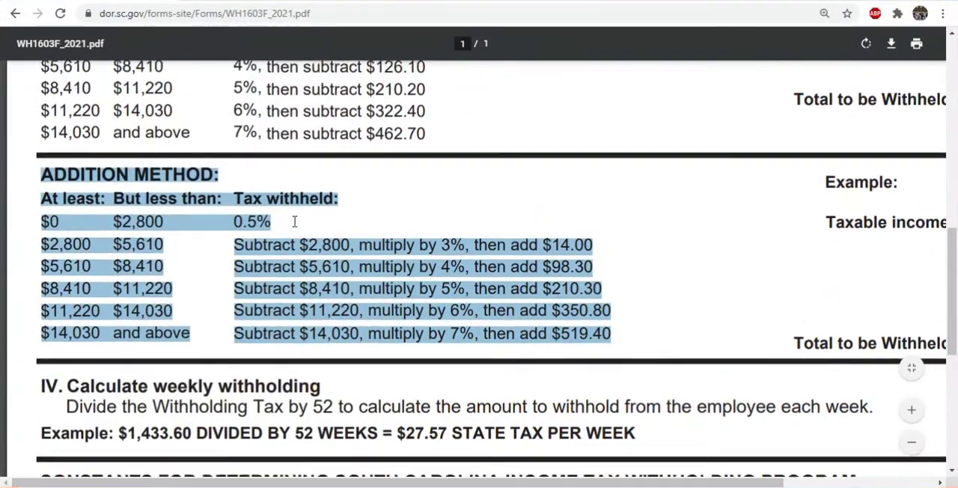
scroll(295, 222, "up", 2)
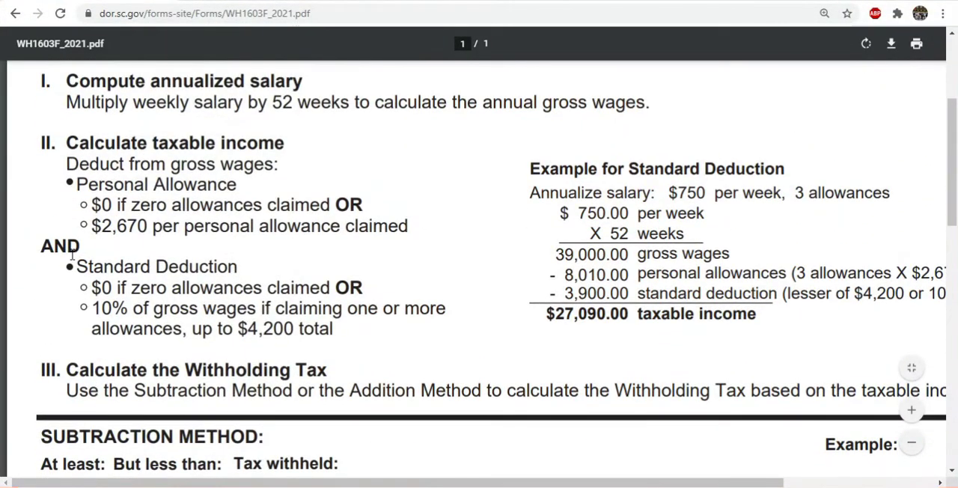
left_click_drag(76, 267, 430, 340)
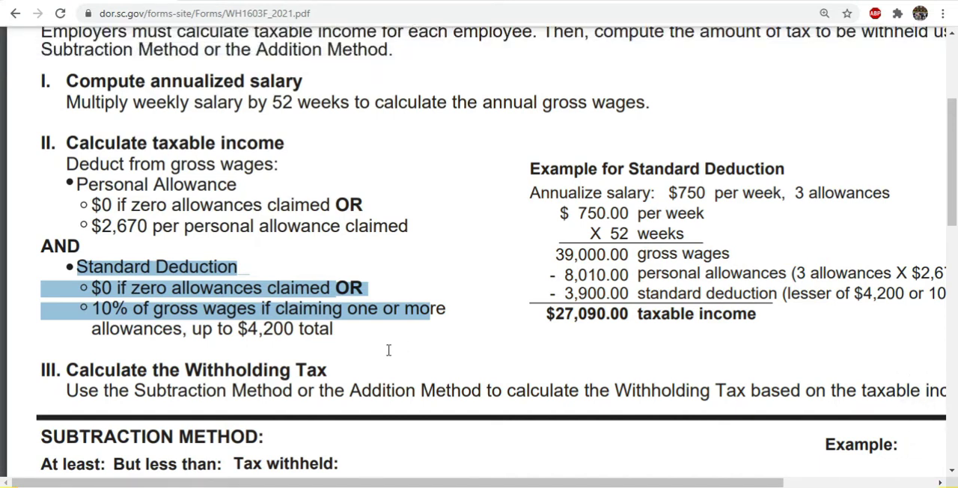
left_click_drag(391, 350, 338, 342)
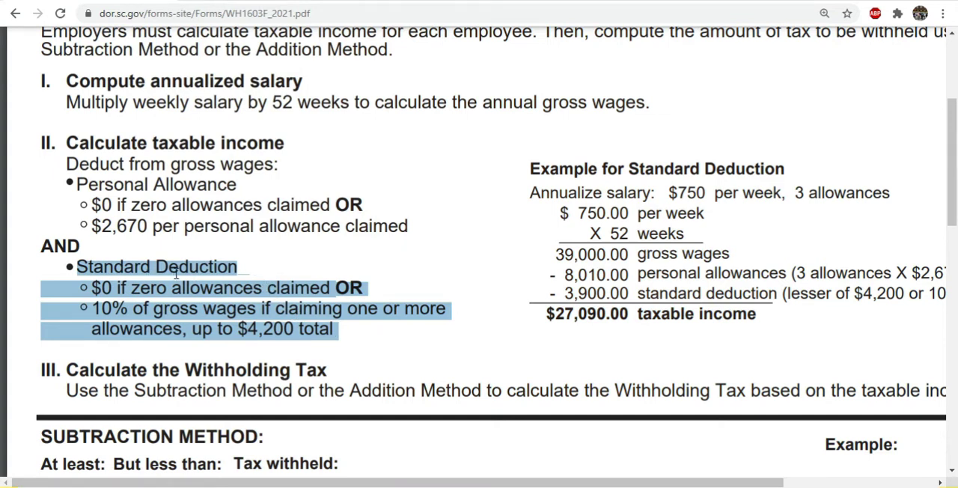
left_click_drag(90, 308, 436, 327)
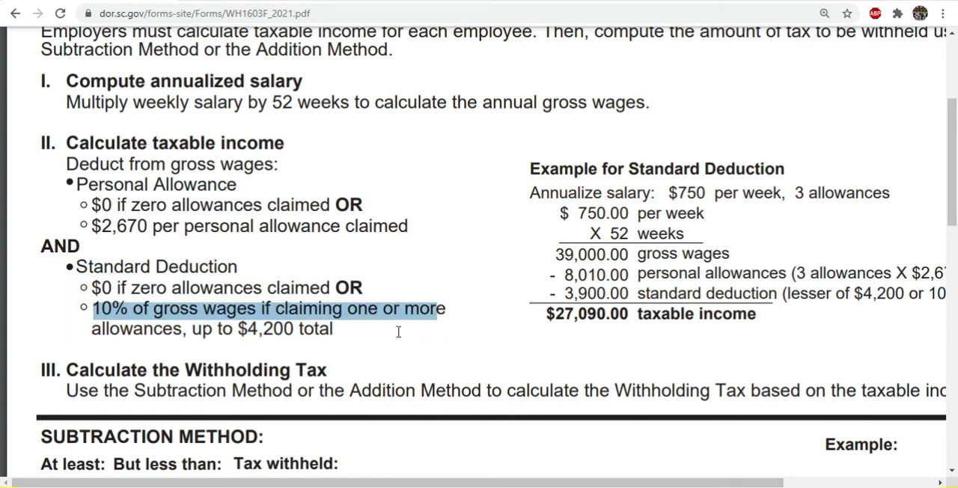
left_click_drag(553, 294, 493, 299)
left_click_drag(272, 328, 280, 337)
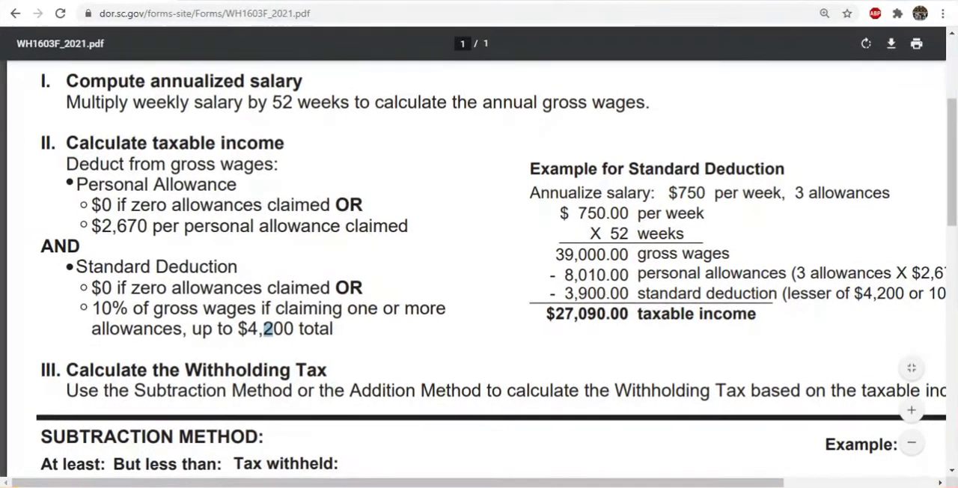
- Return to the Excel workbook and inspect the Standard Deduction Calc formulas for the first three pay periods
left_click_drag(479, 2, 0, 17)
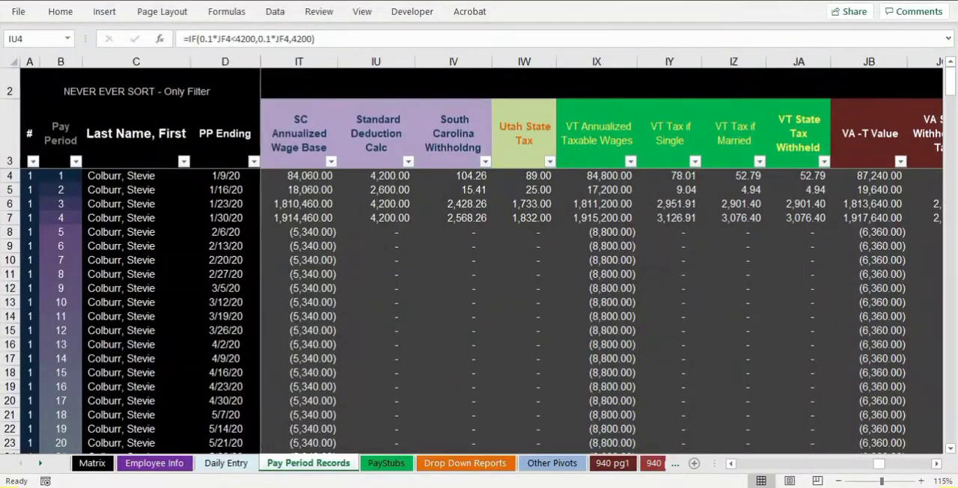
left_click(386, 178)
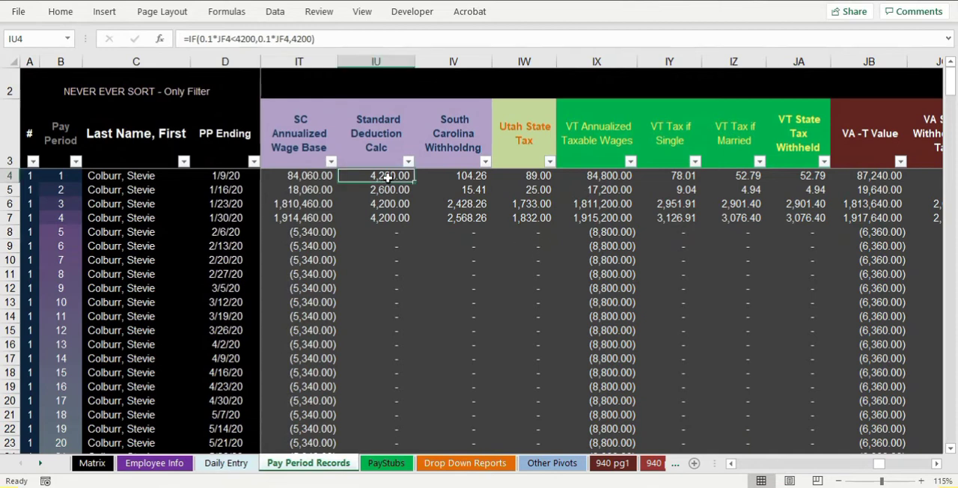
left_click(402, 191)
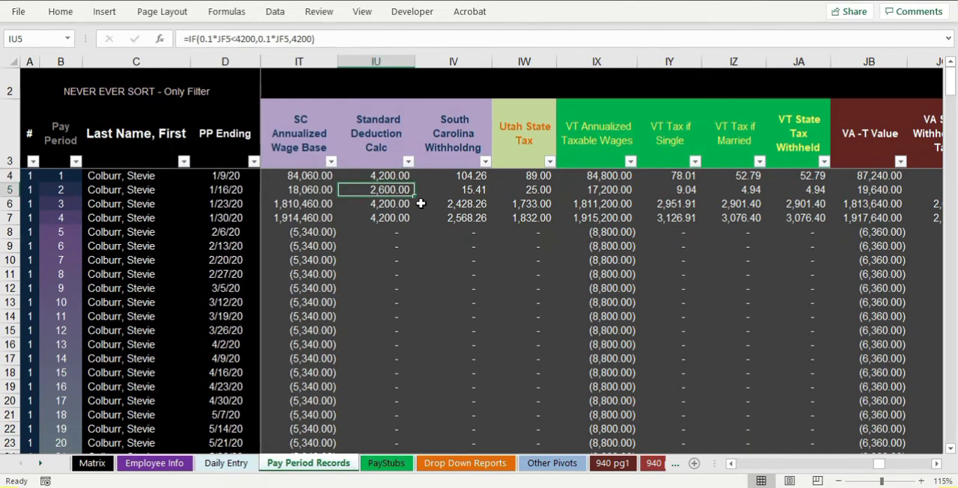
left_click(389, 204)
left_click(389, 192)
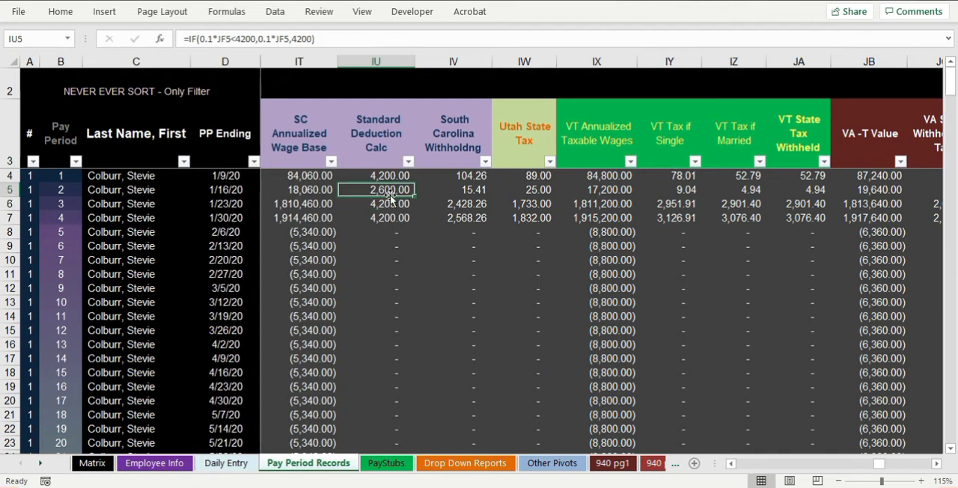
- Check the SC Annualized Wage Base formula in IT5 against the Standard Deduction Calc formulas in IU4 and IU5
left_click(288, 192)
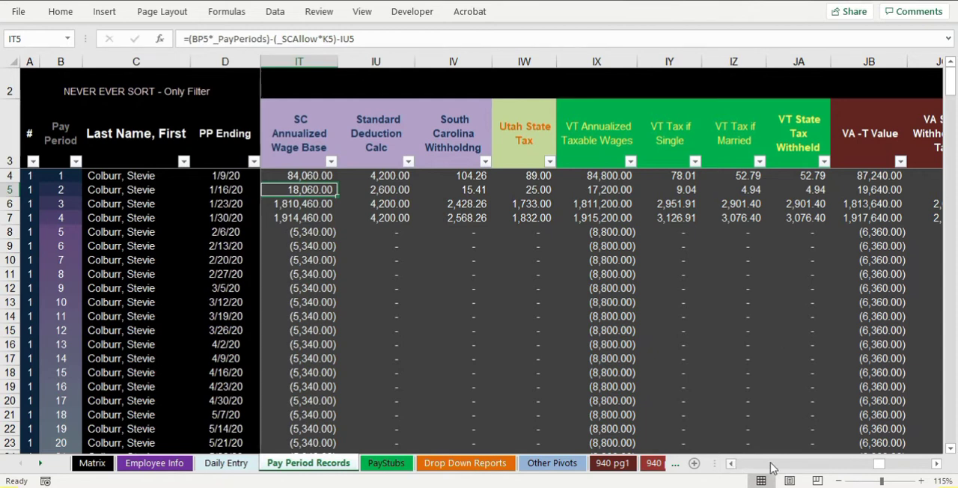
left_click_drag(878, 469, 879, 469)
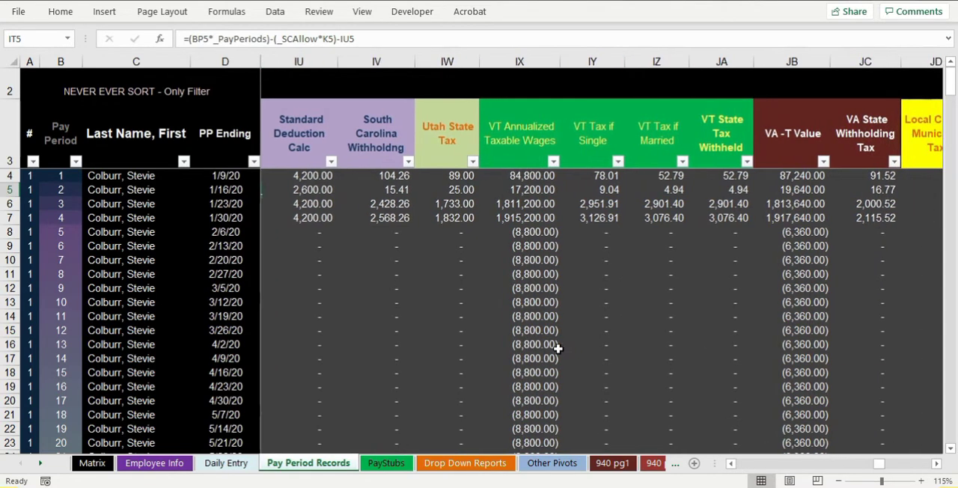
left_click(731, 463)
left_click(731, 464)
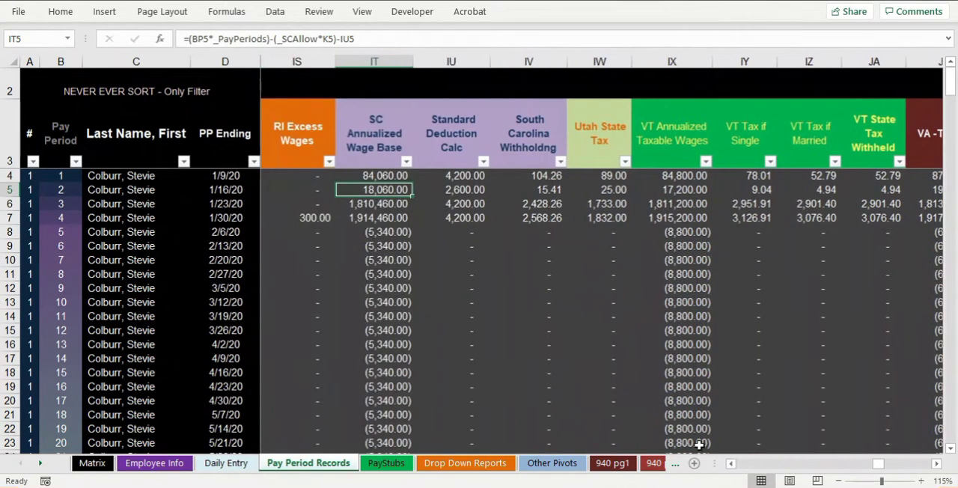
left_click(473, 186)
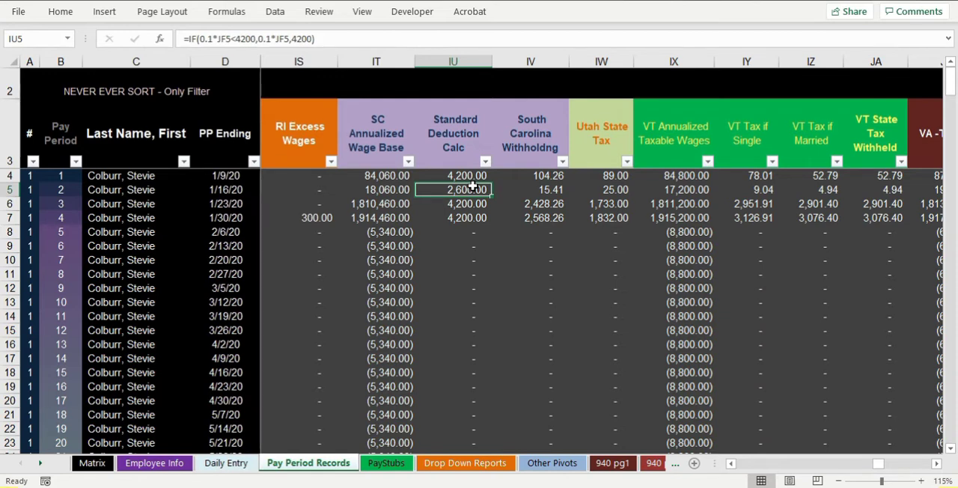
left_click(471, 177)
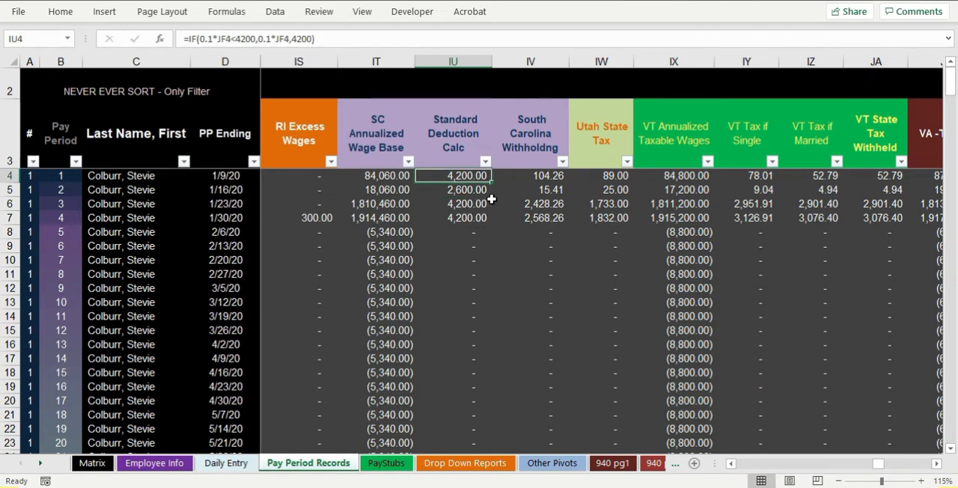
left_click(459, 192)
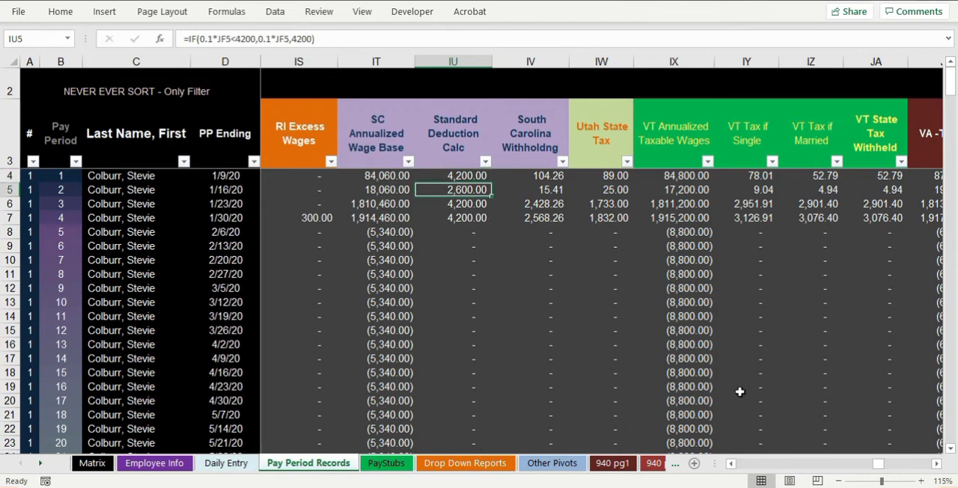
- Enlarge Pay Period Records to 120% and look up the Annualize Taxable Wages column JF referenced by the Standard Deduction Calc formula
left_click(920, 481)
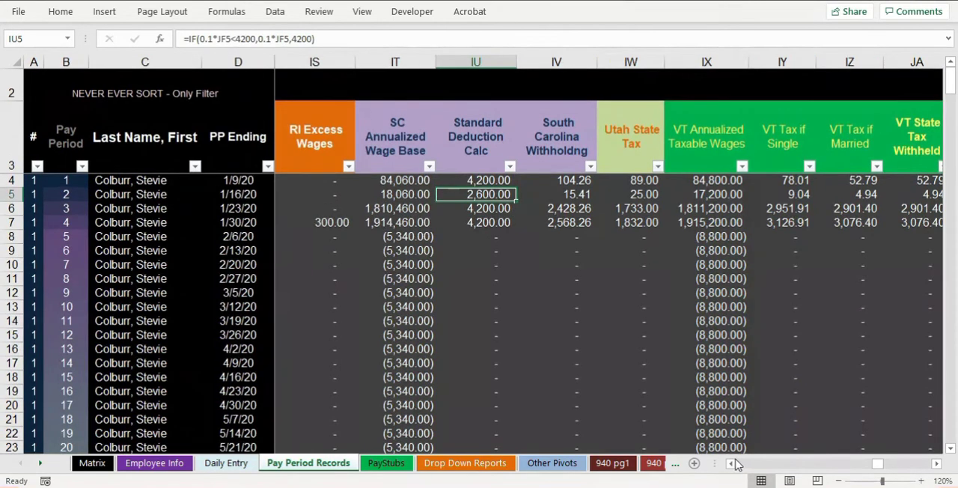
left_click(935, 463)
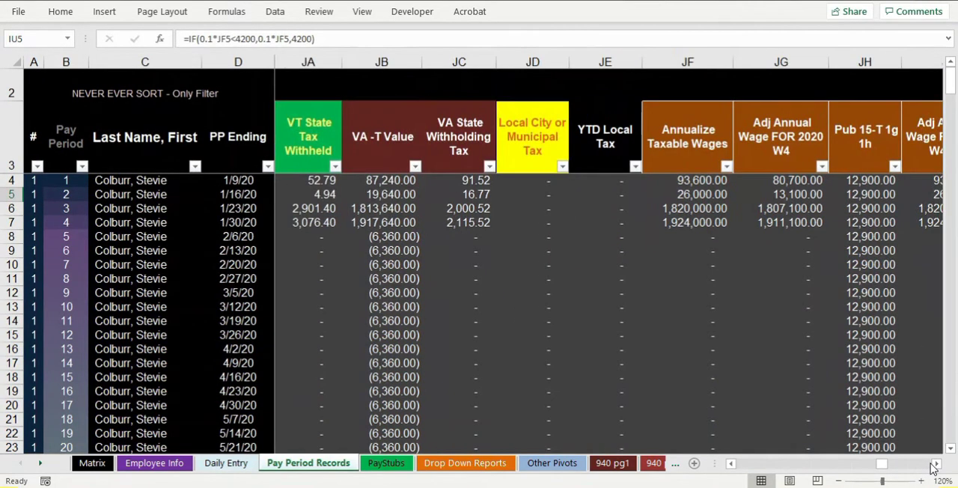
left_click(732, 464)
left_click(732, 464)
left_click(732, 464)
left_click(731, 464)
left_click(731, 464)
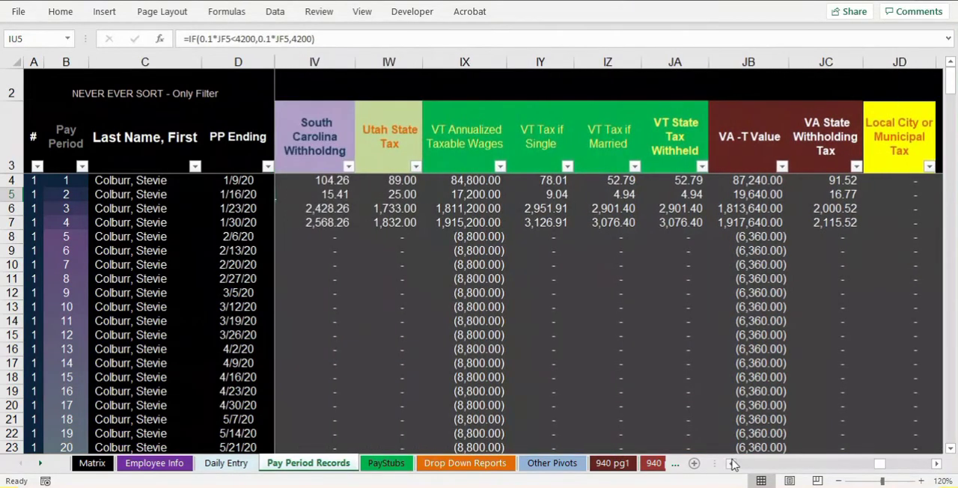
left_click(731, 464)
left_click(731, 464)
left_click(732, 464)
left_click(732, 464)
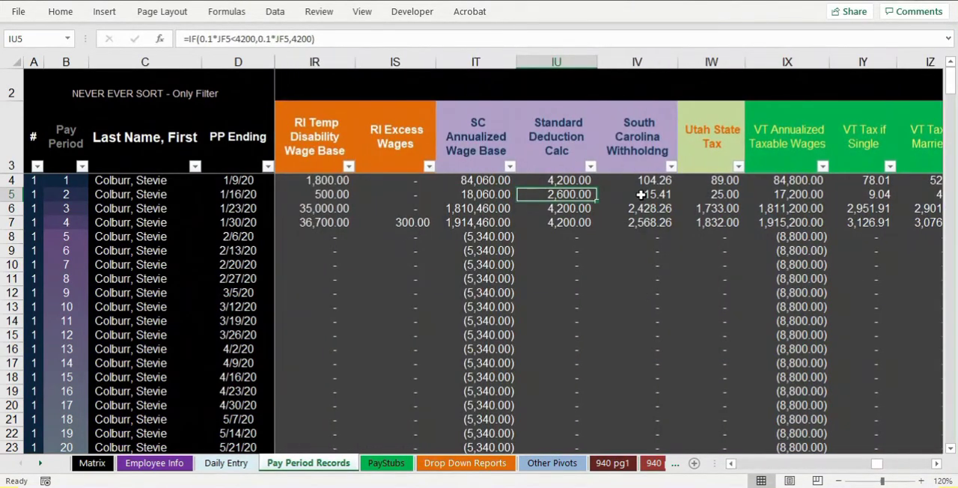
- Expand the formula display and examine the South Carolina Withholding formula in IV4, including the 0.005 rate of its first tax bracket
left_click(639, 180)
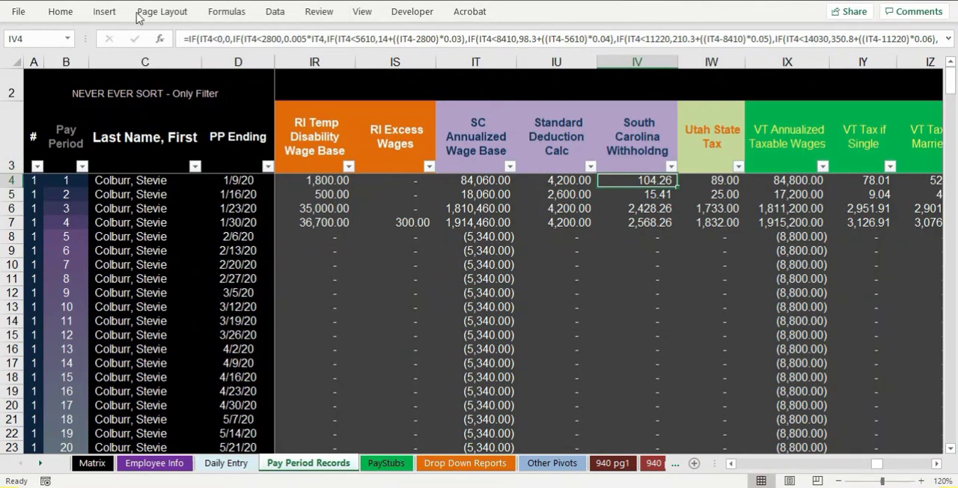
left_click_drag(327, 49, 333, 69)
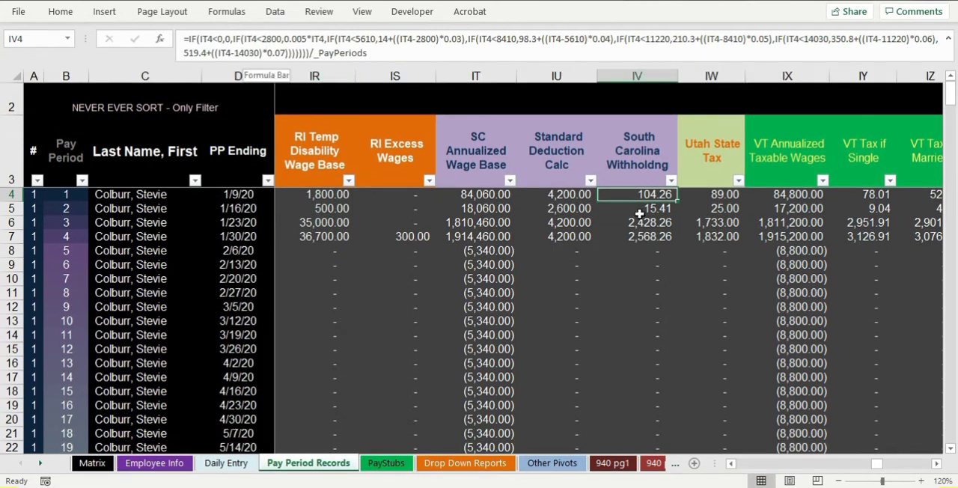
double_click(635, 196)
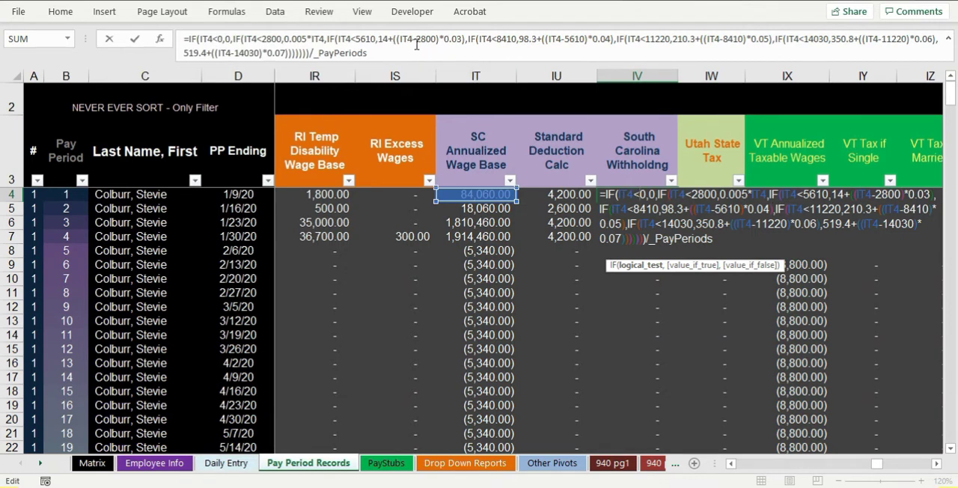
left_click(299, 41)
double_click(293, 38)
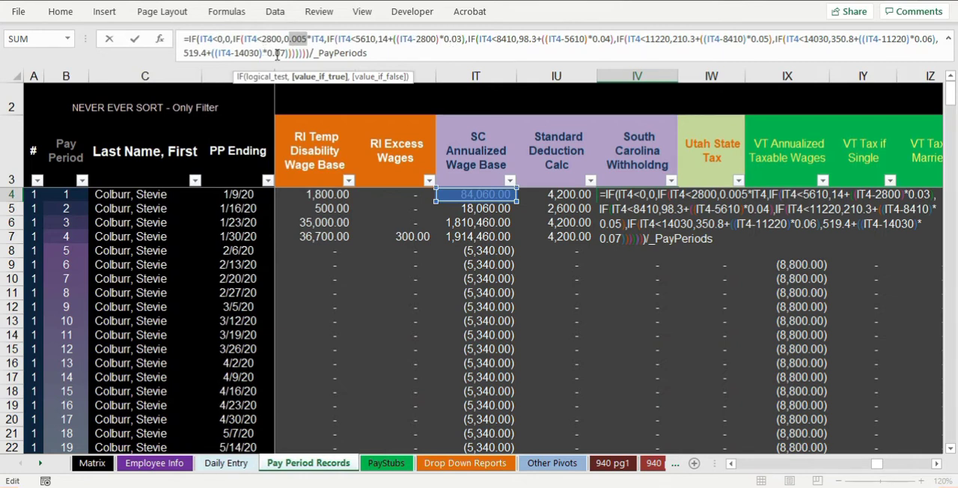
key("Return")
- Trace the first pay period's South Carolina calculation through the wage base in IT4, standard deduction in IU4 and withholding in IV4
left_click(641, 196)
left_click(625, 235)
left_click(635, 196)
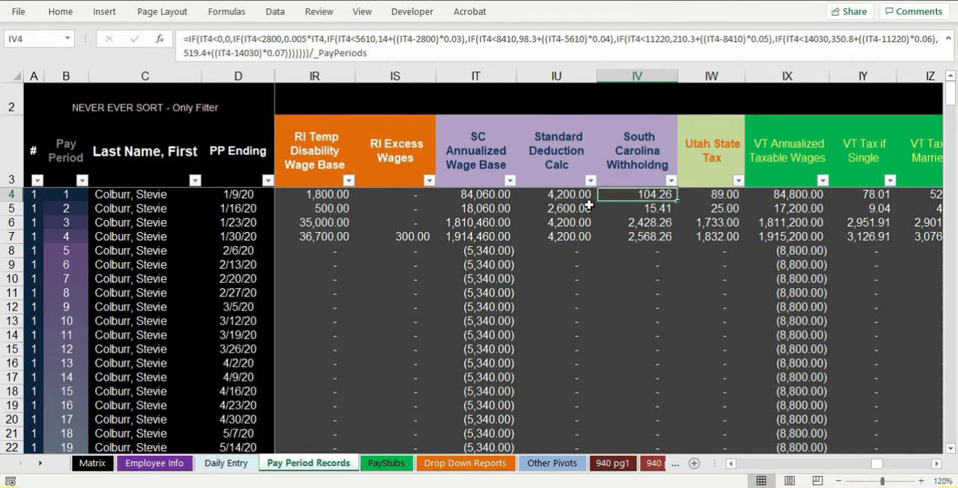
left_click(502, 193)
left_click(561, 195)
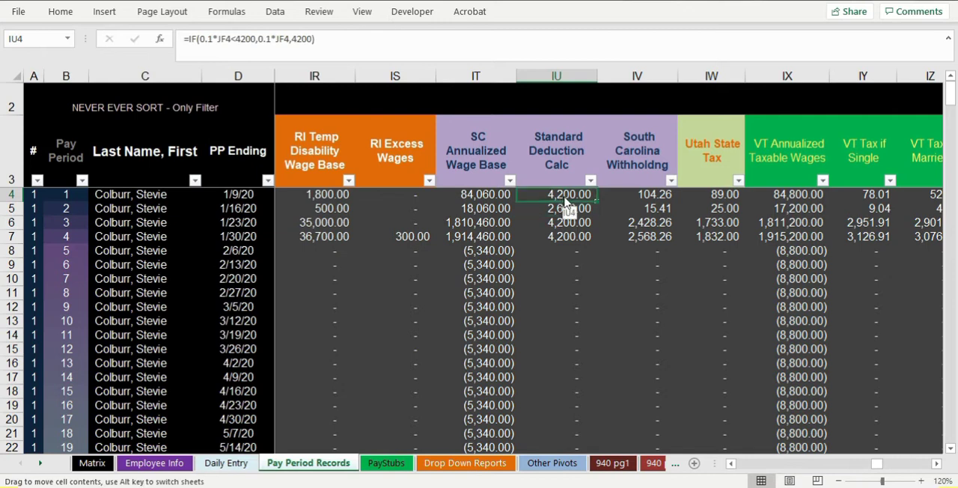
left_click(644, 194)
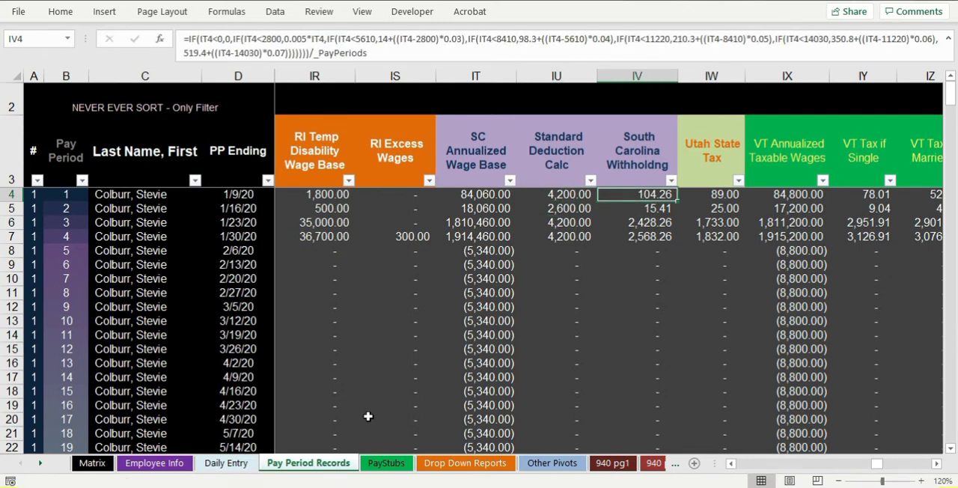
- Check the current South Carolina state tax formula in C25 on the PayStubs sheet and review the rest of the stub
left_click(385, 463)
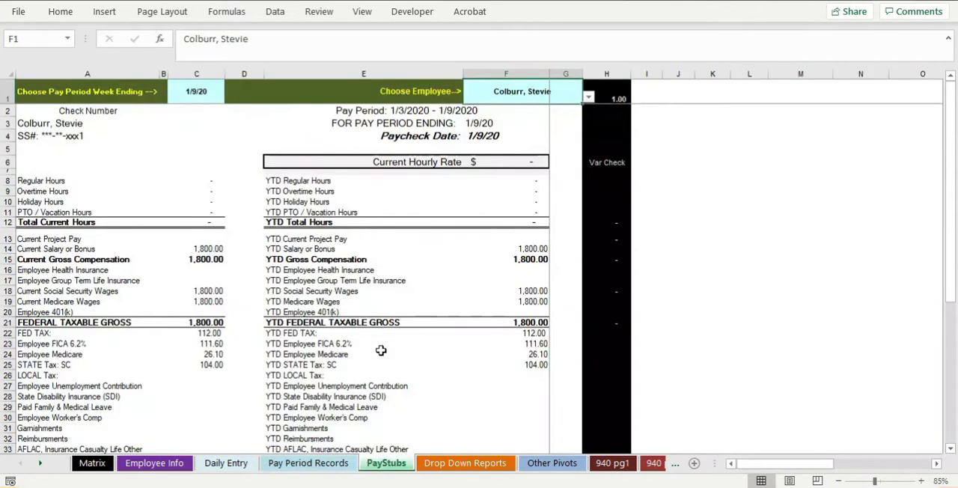
left_click(208, 365)
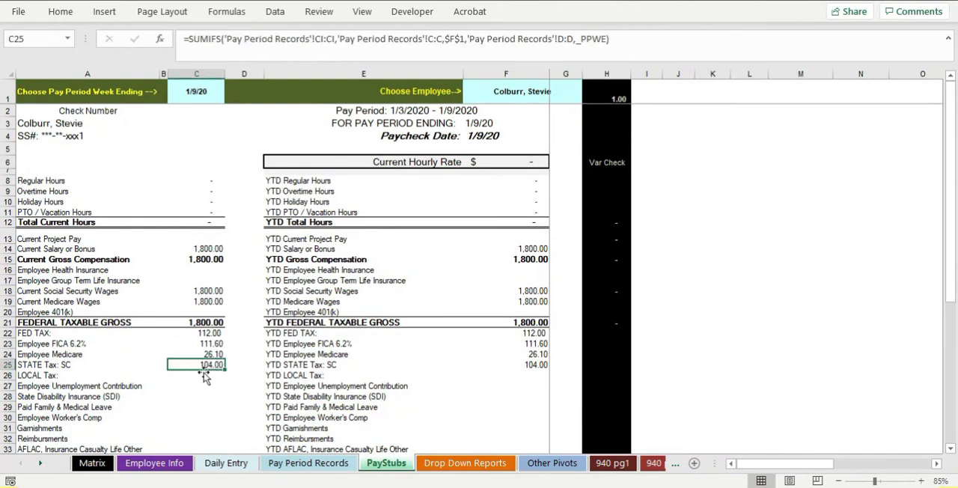
scroll(217, 381, "down", 1)
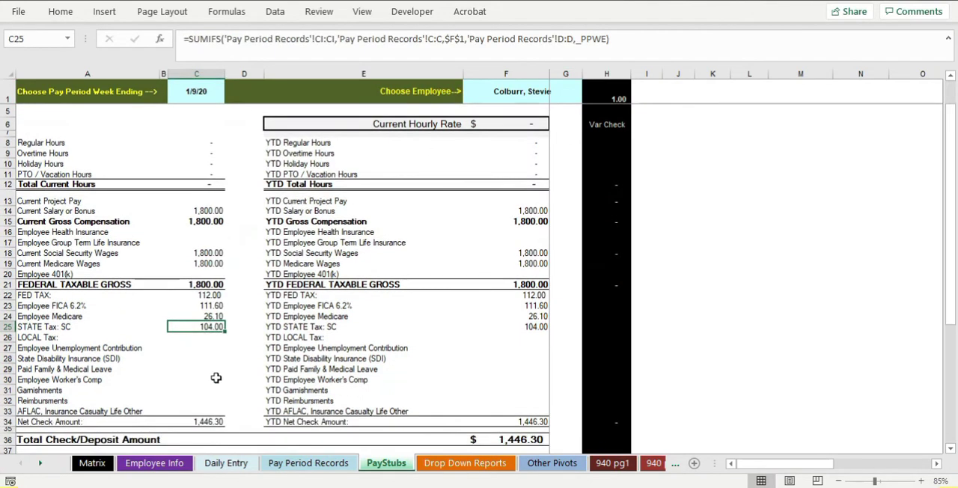
scroll(216, 378, "up", 1)
- Compare the 1/9/20 paystubs of the second and first employees, leaving the first employee selected
left_click(200, 93)
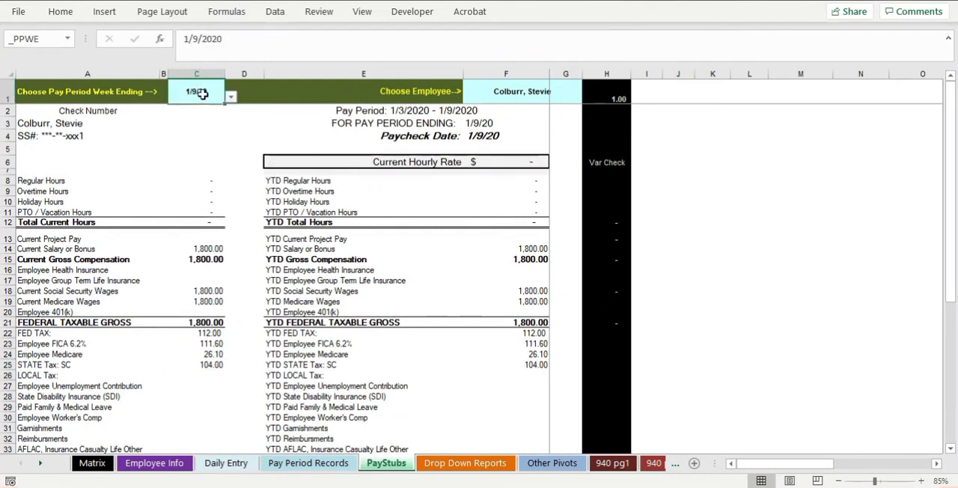
left_click(572, 93)
left_click(589, 96)
left_click(560, 117)
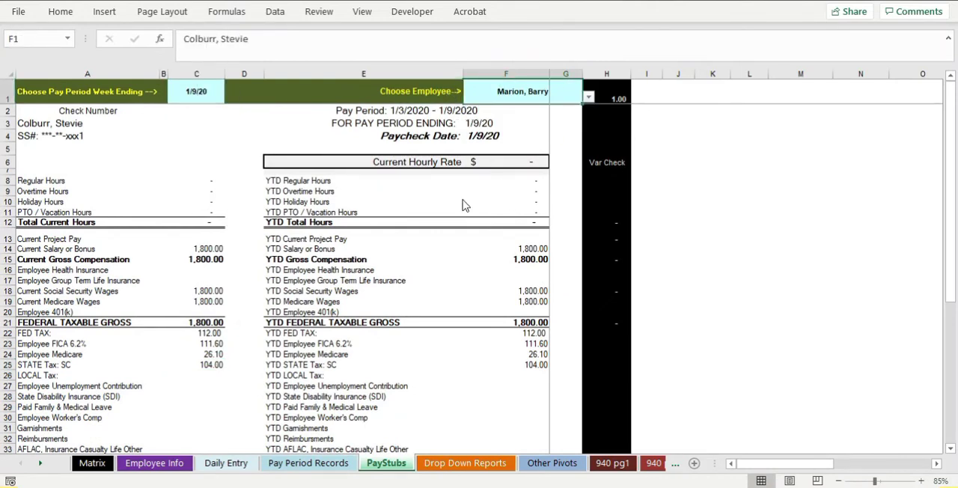
left_click(588, 97)
left_click(576, 109)
scroll(277, 265, "down", 1)
scroll(277, 266, "down", 2)
scroll(277, 266, "up", 2)
scroll(277, 266, "up", 1)
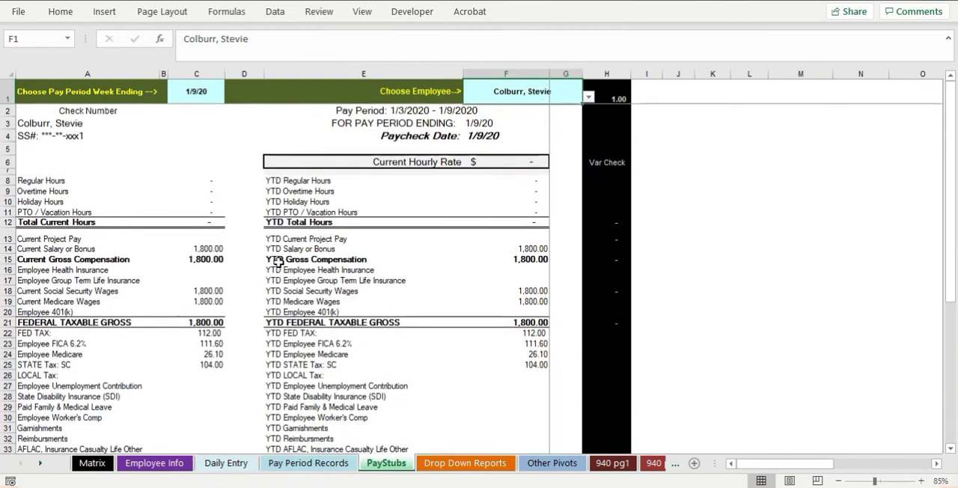
- Unhide the state rows between rows 13 and 66 in the state rates table on the Employee Info sheet
left_click(95, 463)
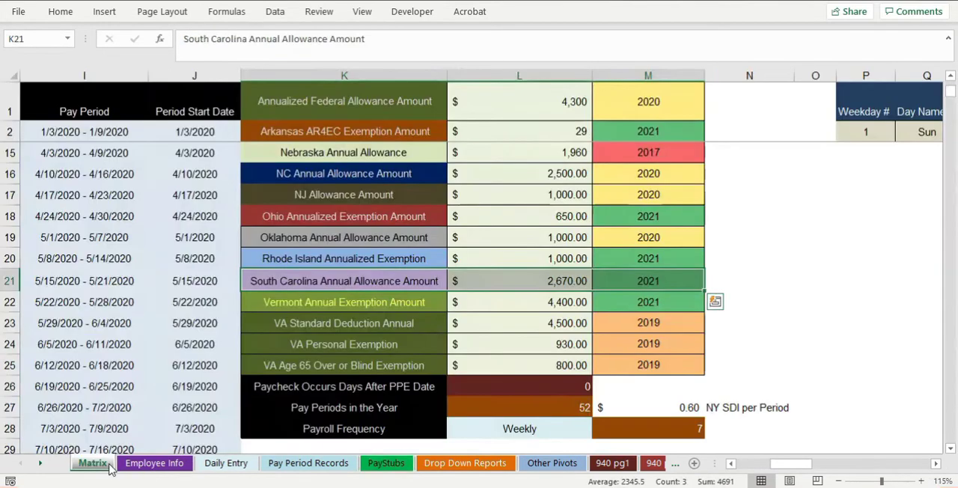
left_click(145, 462)
left_click_drag(10, 332, 9, 398)
right_click(45, 398)
left_click(66, 385)
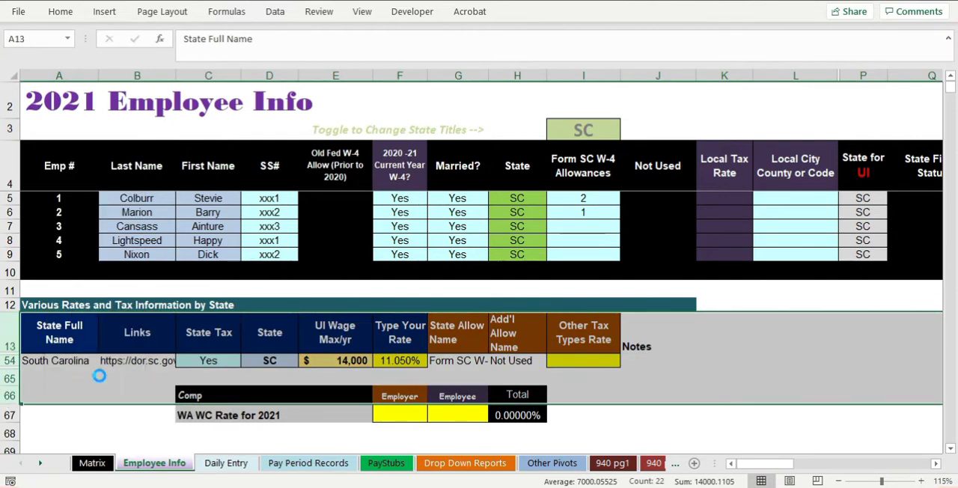
- Review the state rates table, picking out the South Carolina row and the Utah, Wisconsin and West Virginia entries
scroll(255, 301, "down", 13)
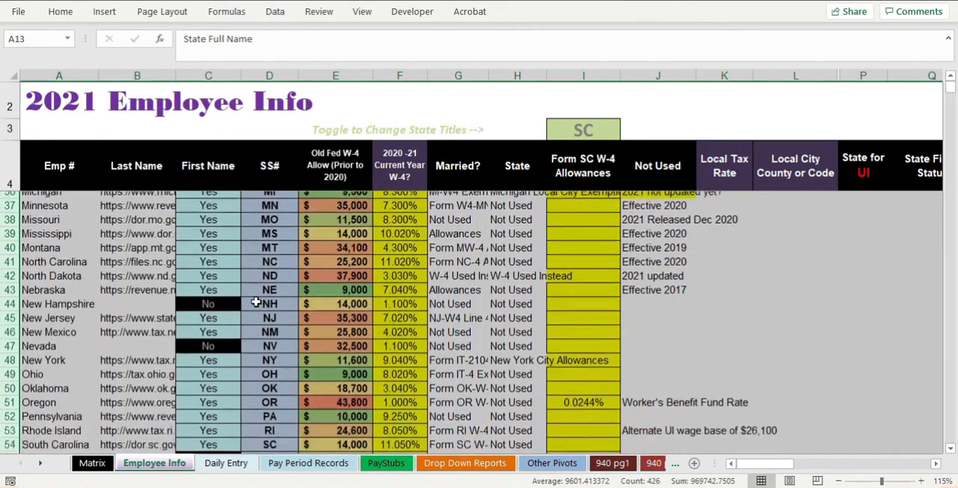
left_click(138, 284)
scroll(30, 239, "up", 1)
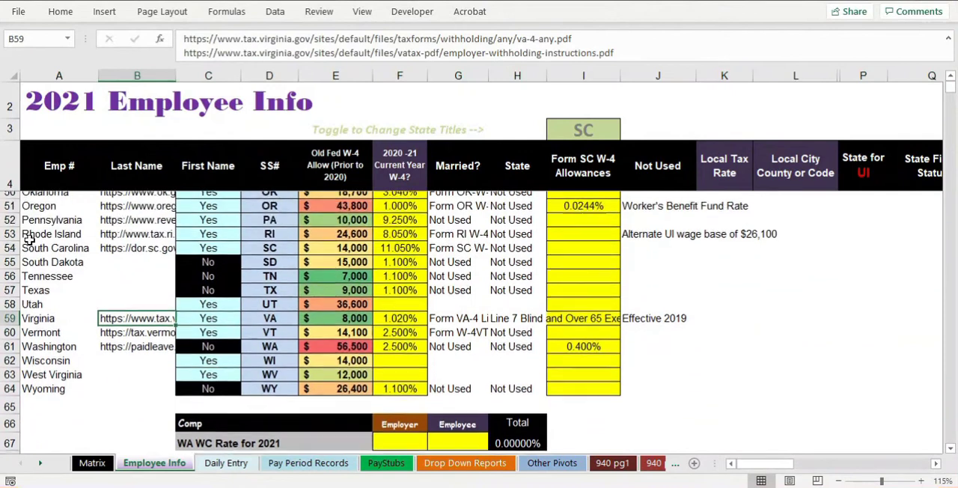
left_click(8, 254)
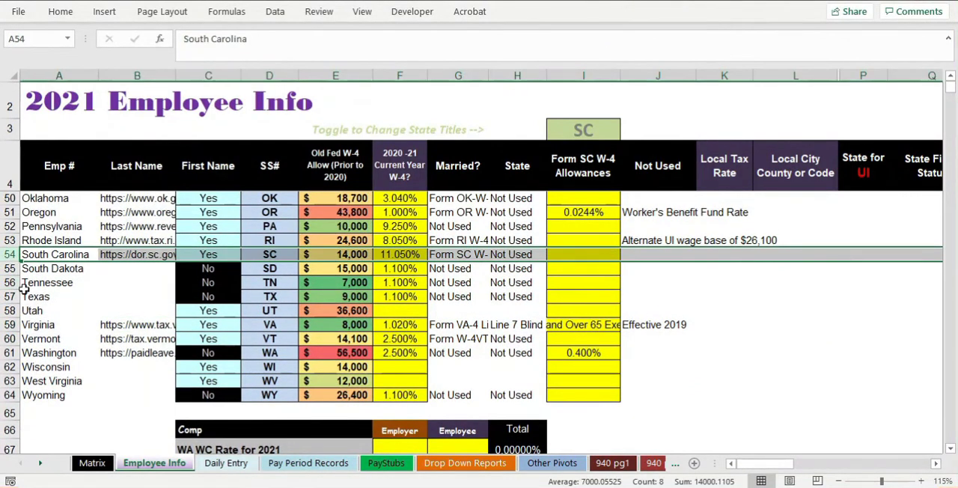
left_click(53, 309)
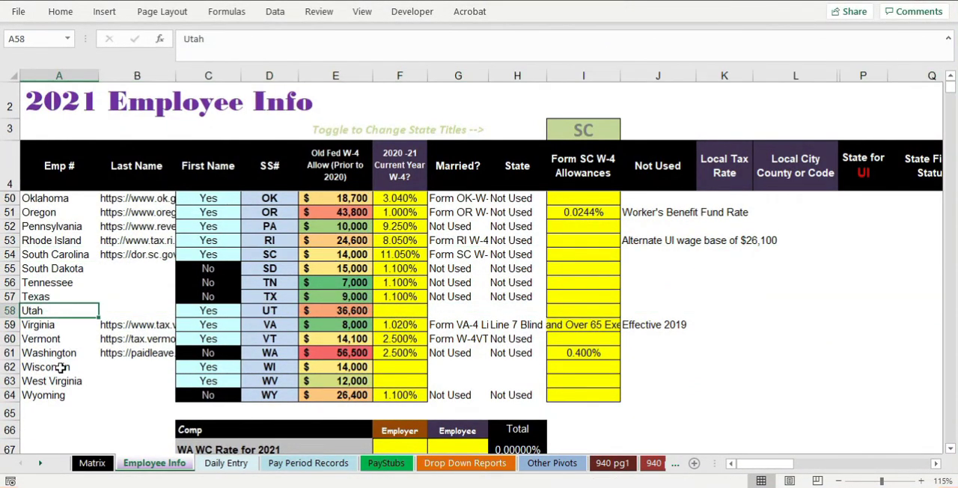
left_click(60, 366, "ctrl")
left_click(58, 380, "ctrl")
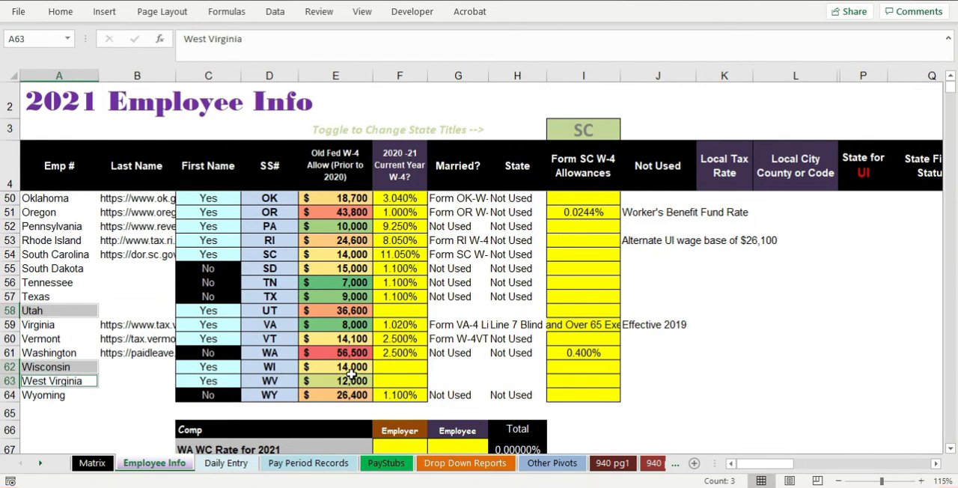
- Inspect the Utah State Tax formula in IW4 of Pay Period Records and the state tax columns beside it
left_click(309, 462)
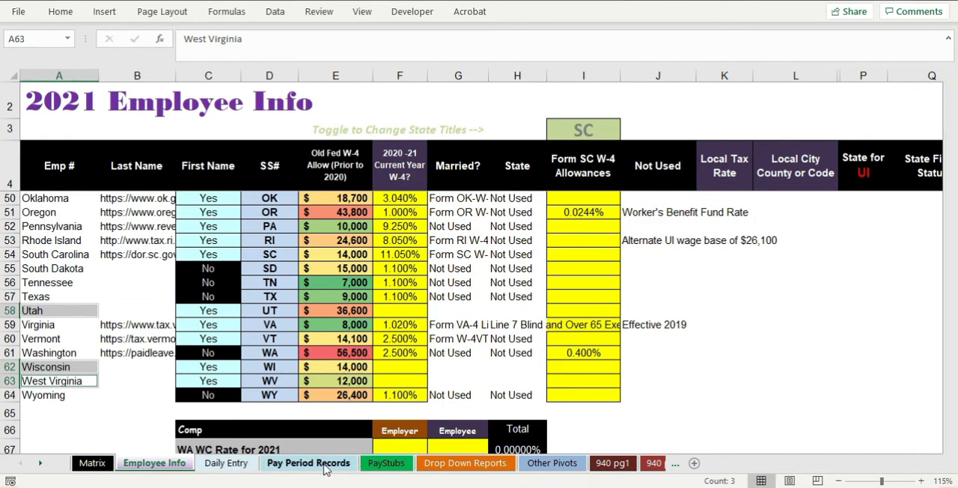
left_click(712, 207)
left_click(711, 195)
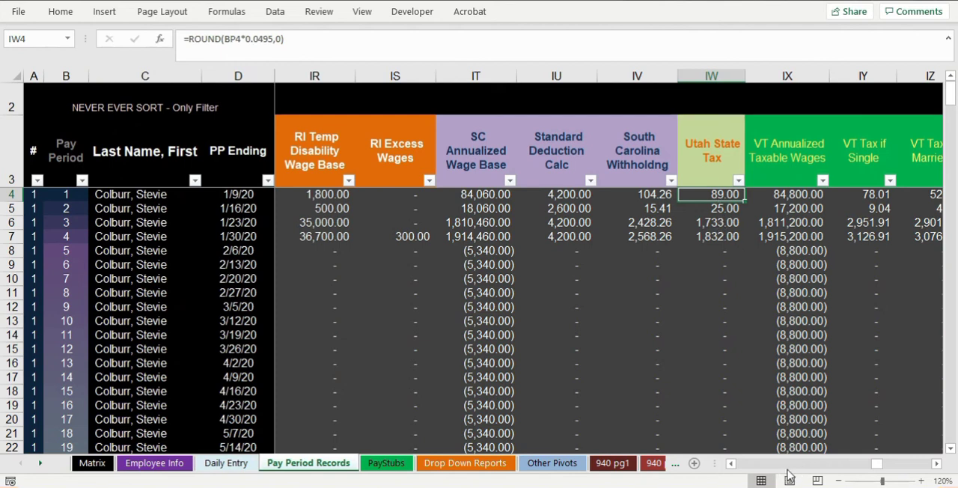
left_click(936, 463)
left_click(936, 463)
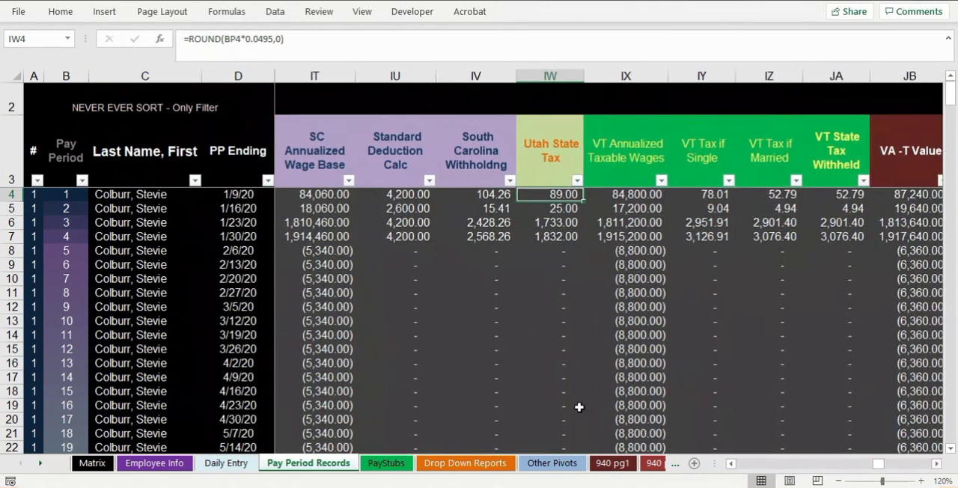
- Return to the Employee Info sheet, point out Utah, Wisconsin and West Virginia, and go back to the employee table
left_click(105, 463)
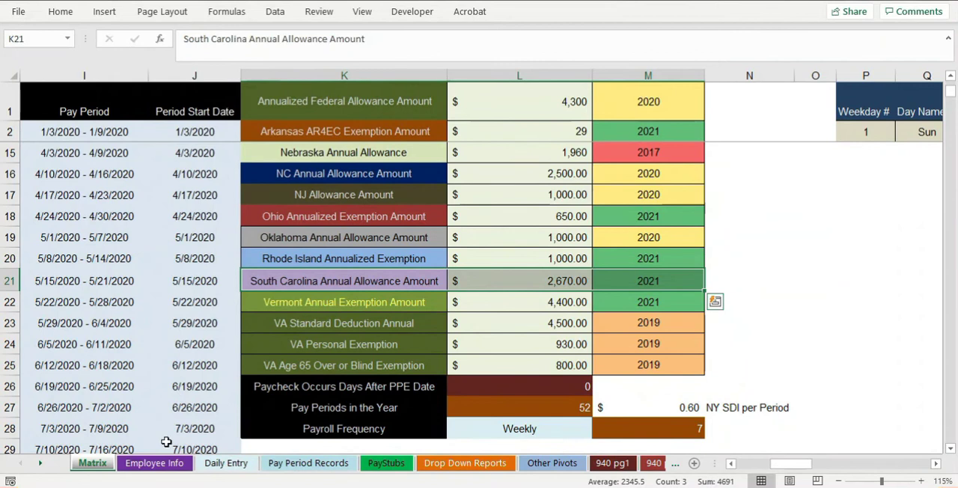
left_click(136, 468)
left_click(59, 311)
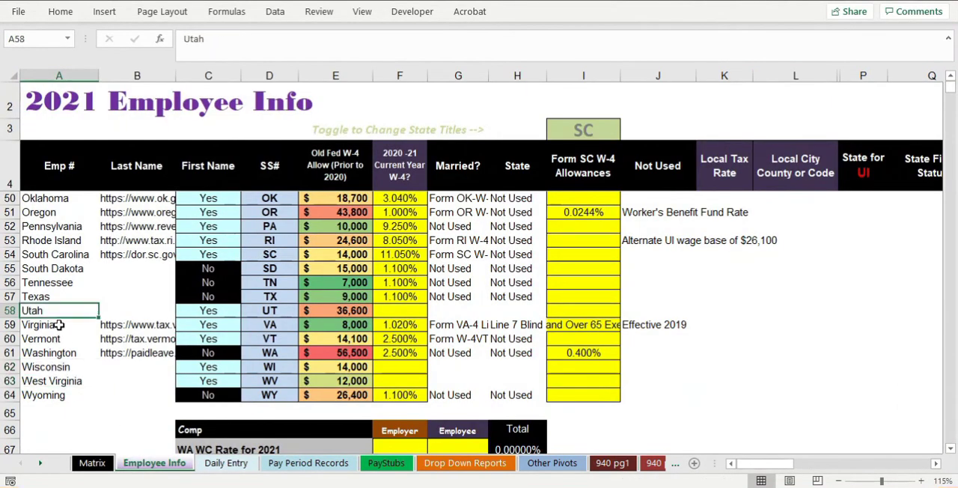
left_click_drag(60, 362, 56, 380)
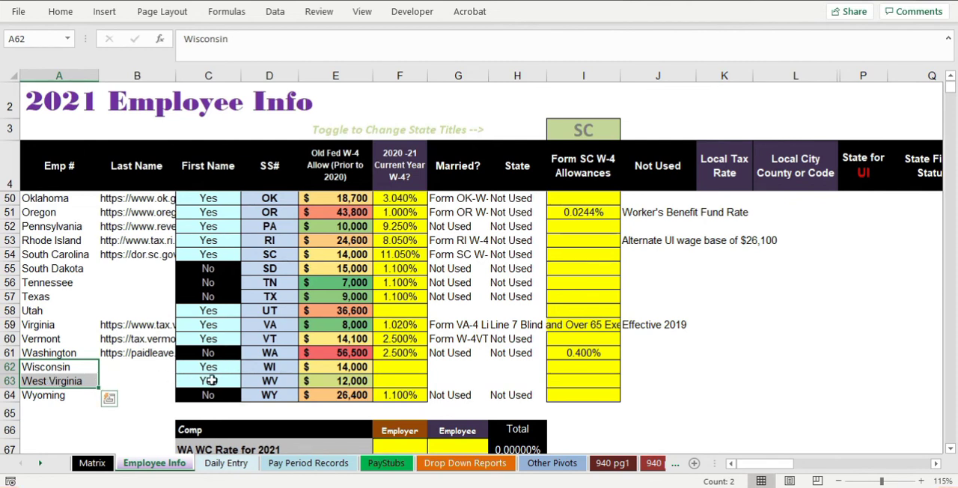
scroll(355, 250, "up", 11)
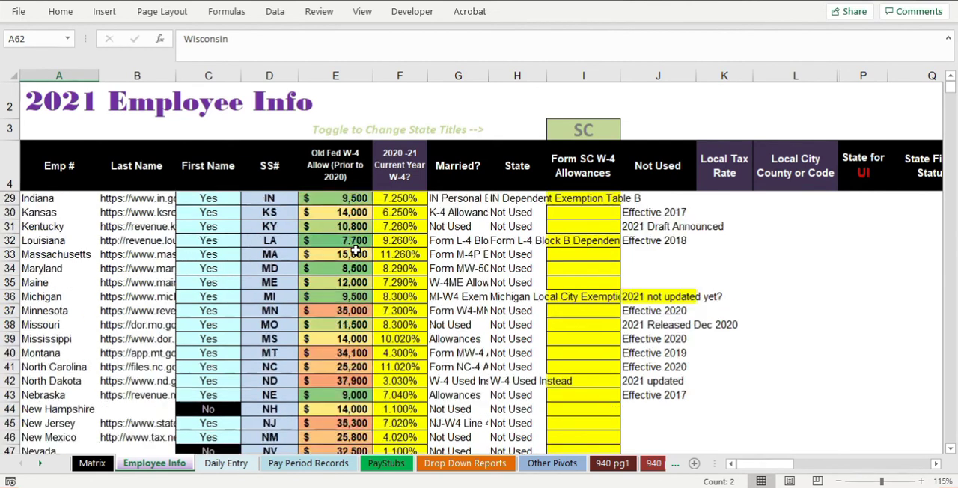
scroll(355, 251, "up", 4)
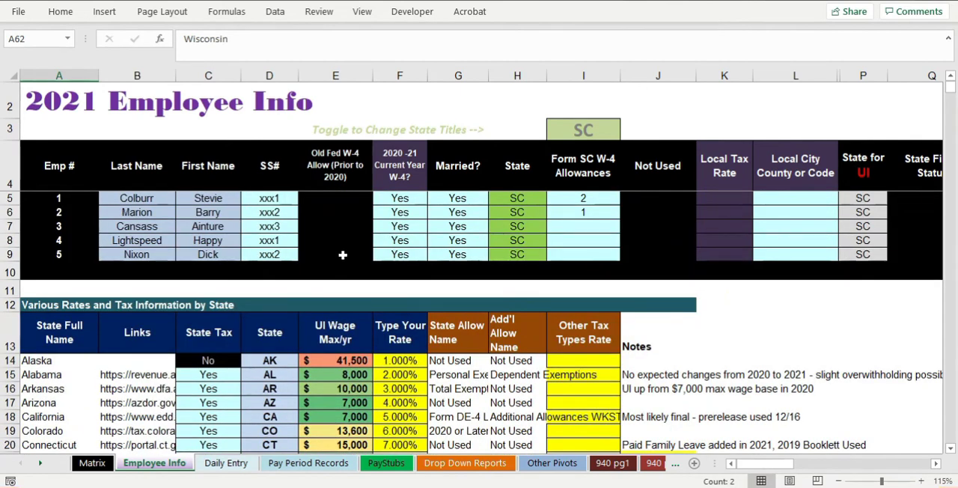